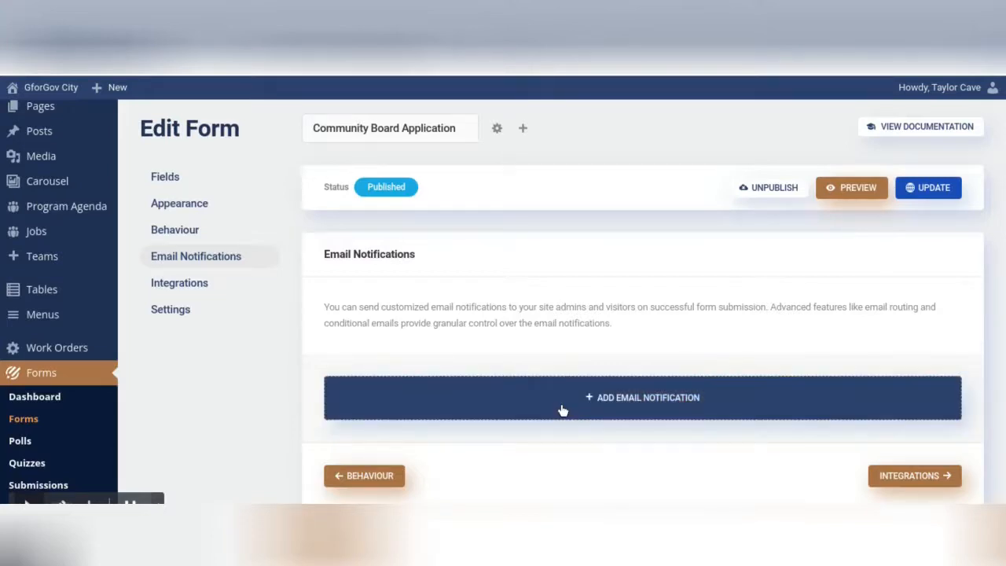
Step: Start a new email notification for the Community Board Application form
click(624, 400)
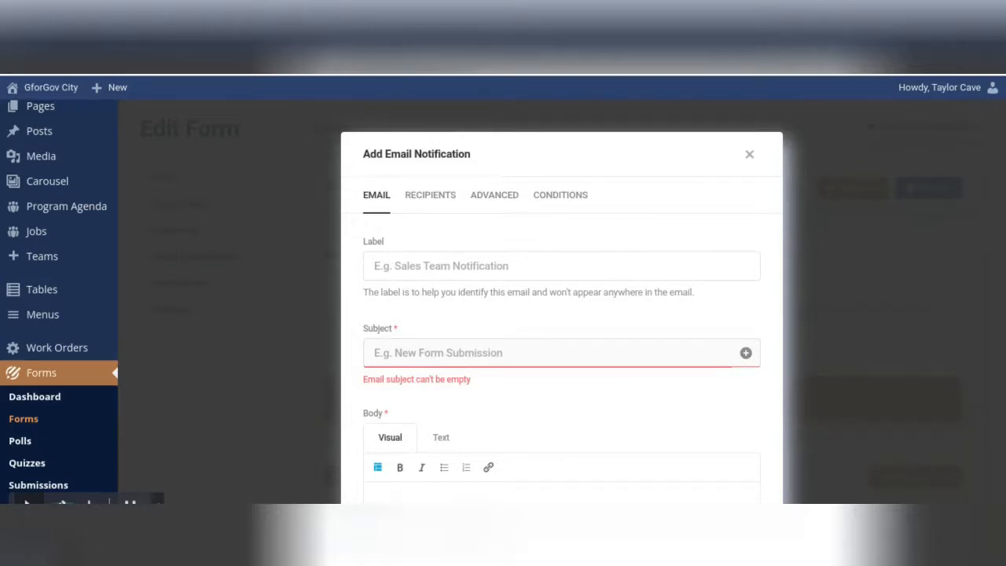
Step: Label the notification 'Community App Form Completion', subject 'Community App Form', body 'A new form has been completed.'
text(Community App Form Completion)
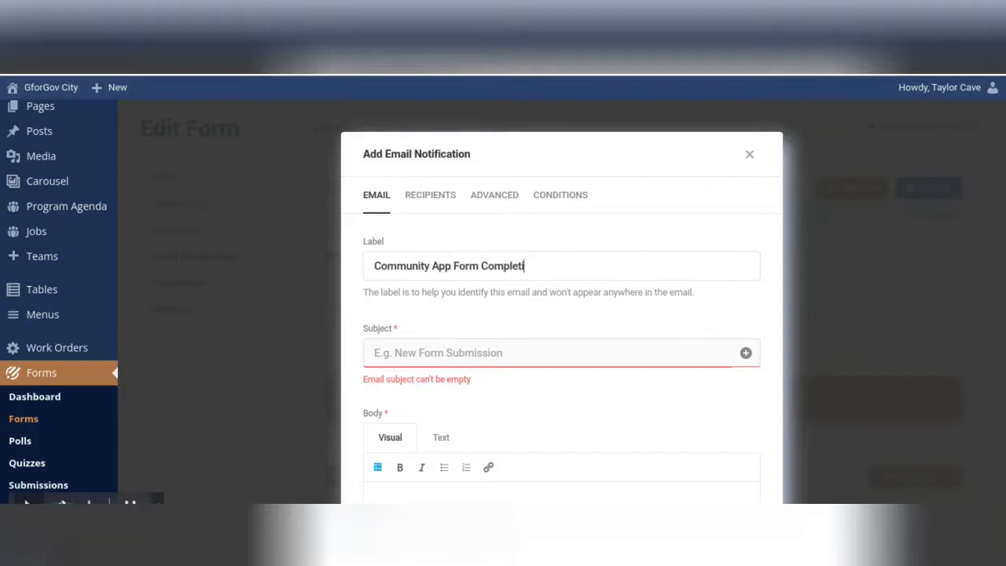
click(414, 356)
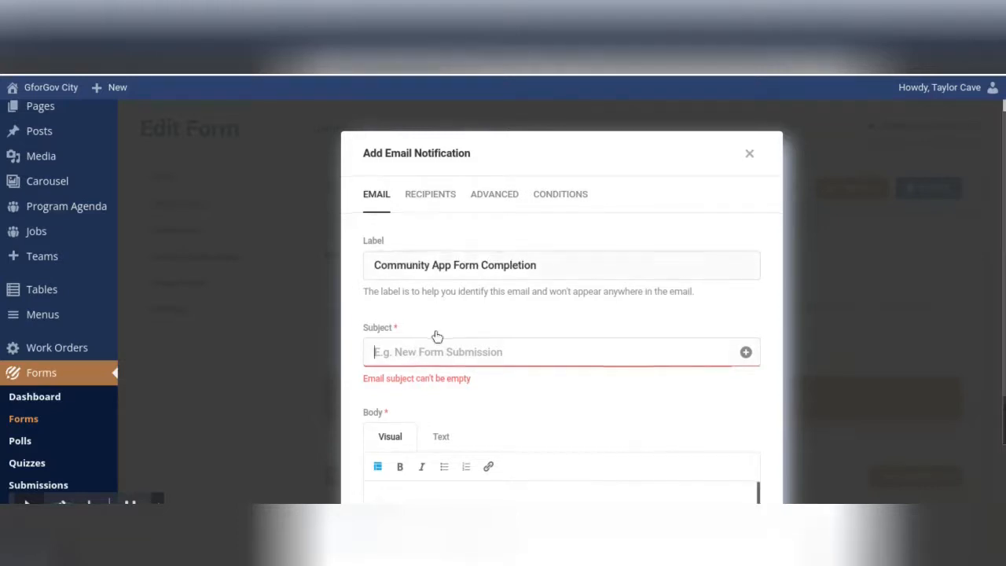
scroll(498, 353, down, 1)
text(Community App Form)
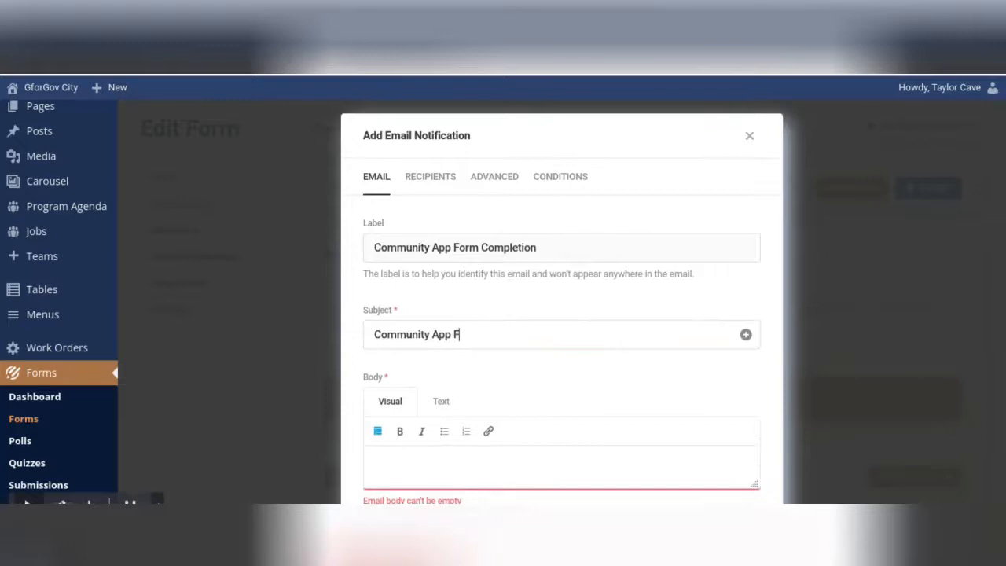
scroll(485, 348, down, 3)
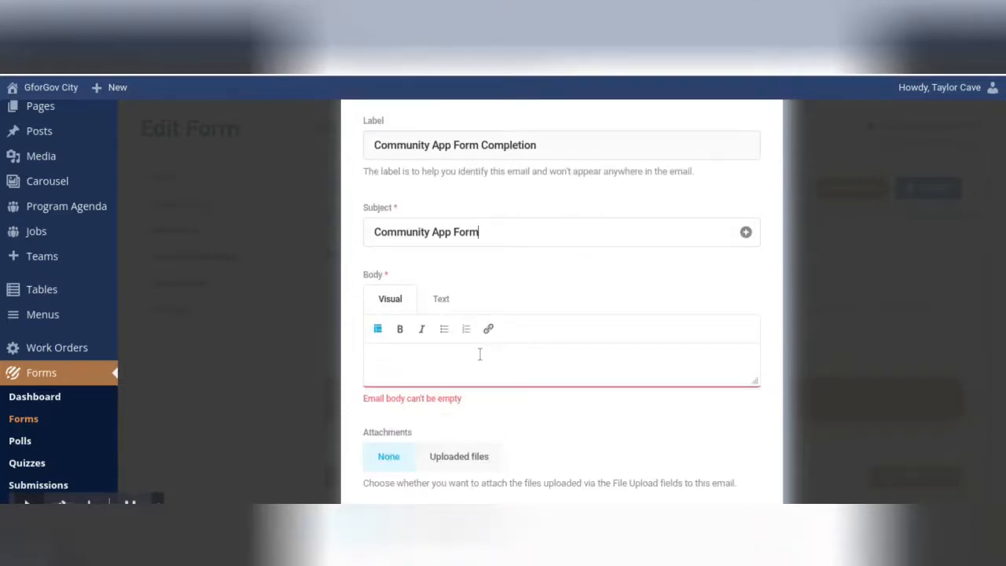
click(485, 353)
text(A new form has been completed.)
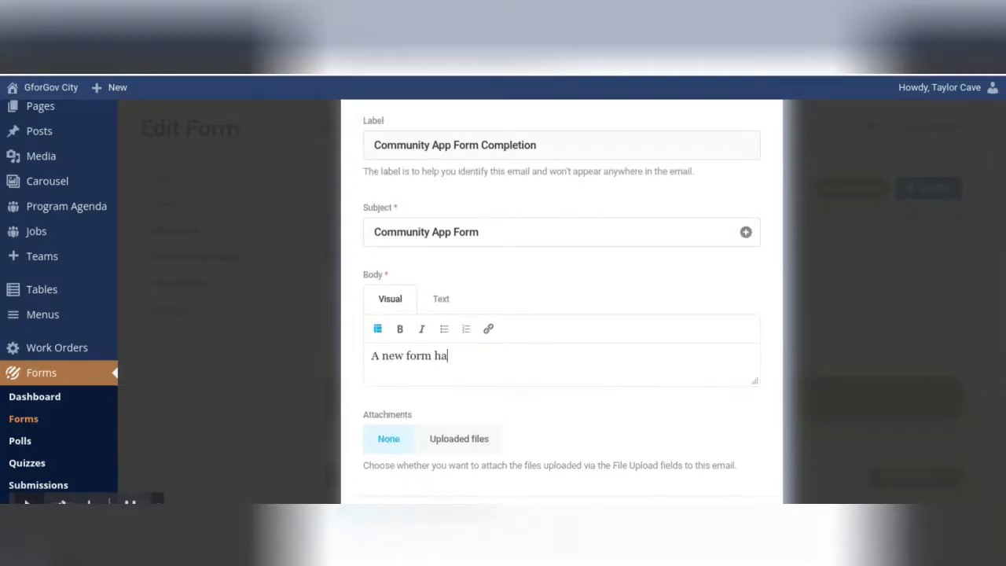
scroll(582, 267, down, 1)
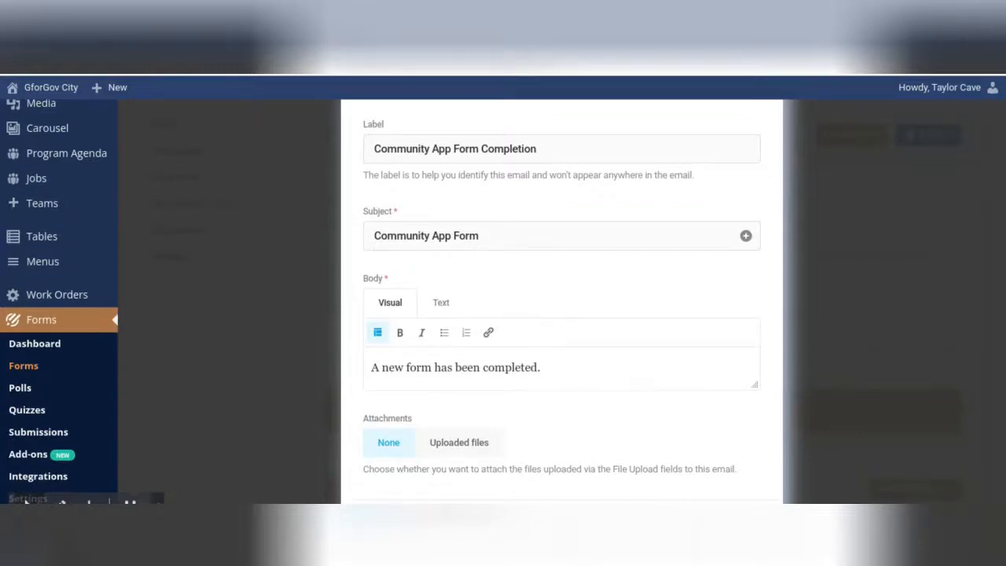
Step: Insert the All Non Empty Fields form data into the notification body
click(378, 334)
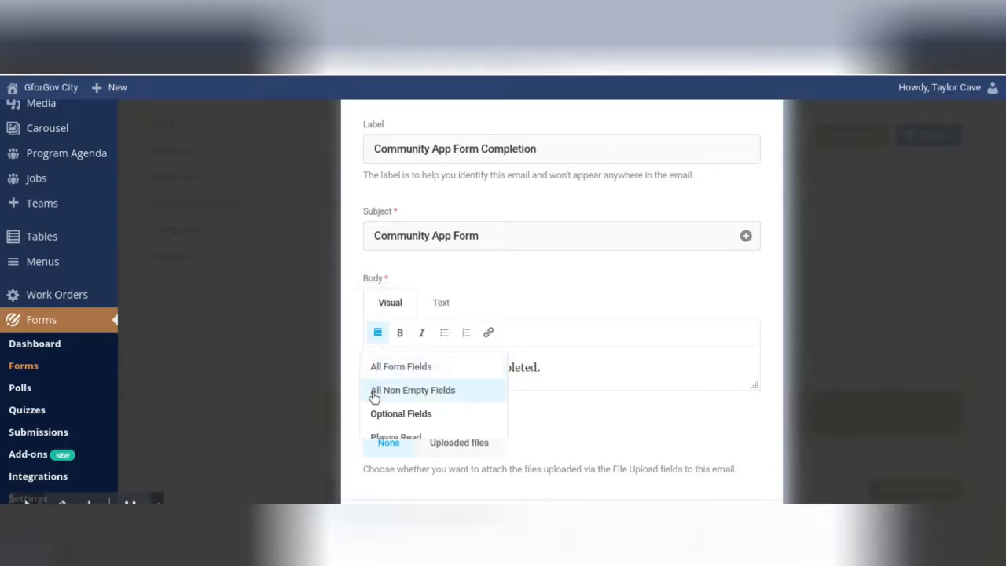
scroll(440, 407, down, 3)
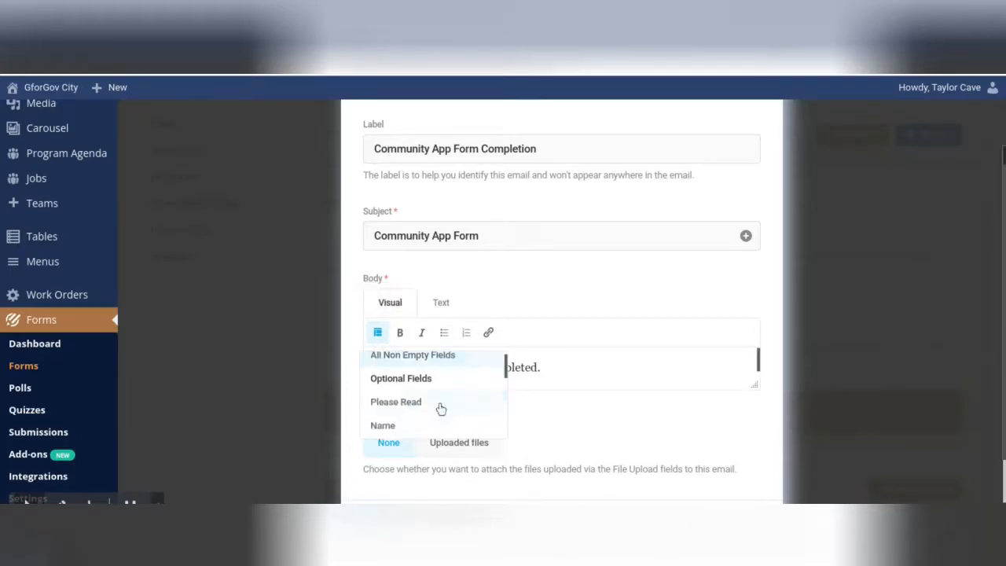
scroll(417, 397, down, 6)
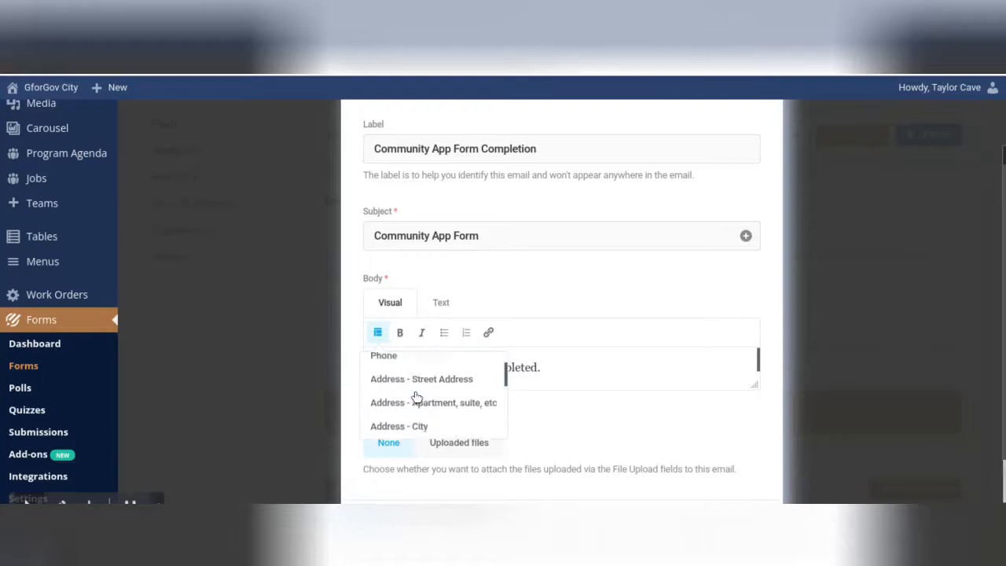
scroll(377, 398, up, 9)
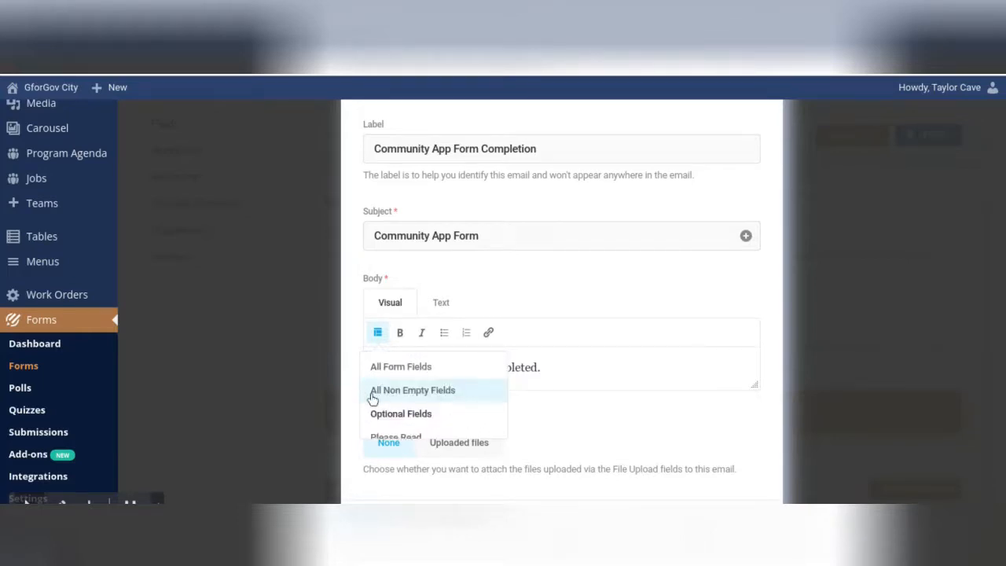
click(372, 399)
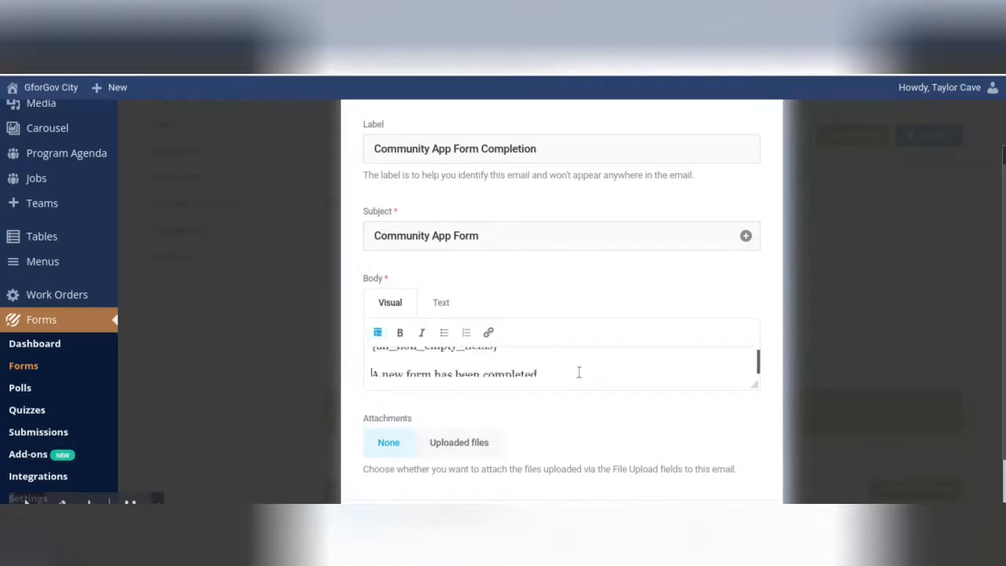
scroll(442, 411, down, 1)
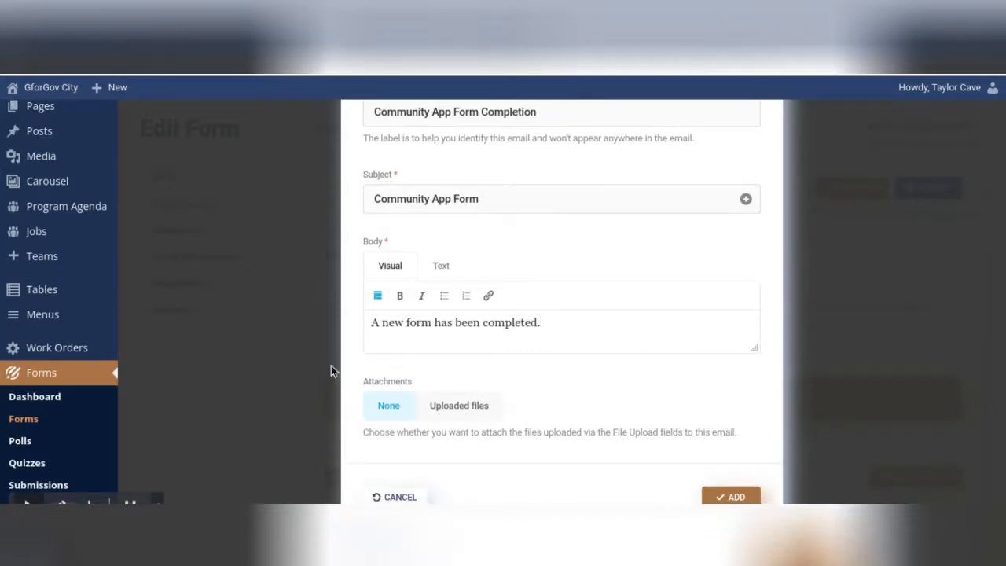
scroll(566, 427, up, 3)
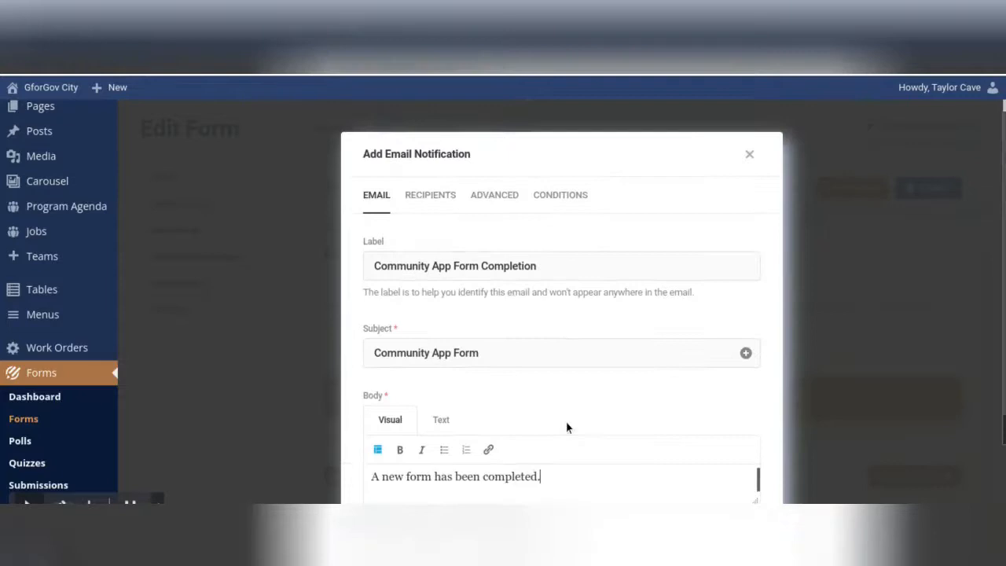
Step: Enter two recipient addresses plus the Email Address field, then switch recipients to Email Routing
click(433, 204)
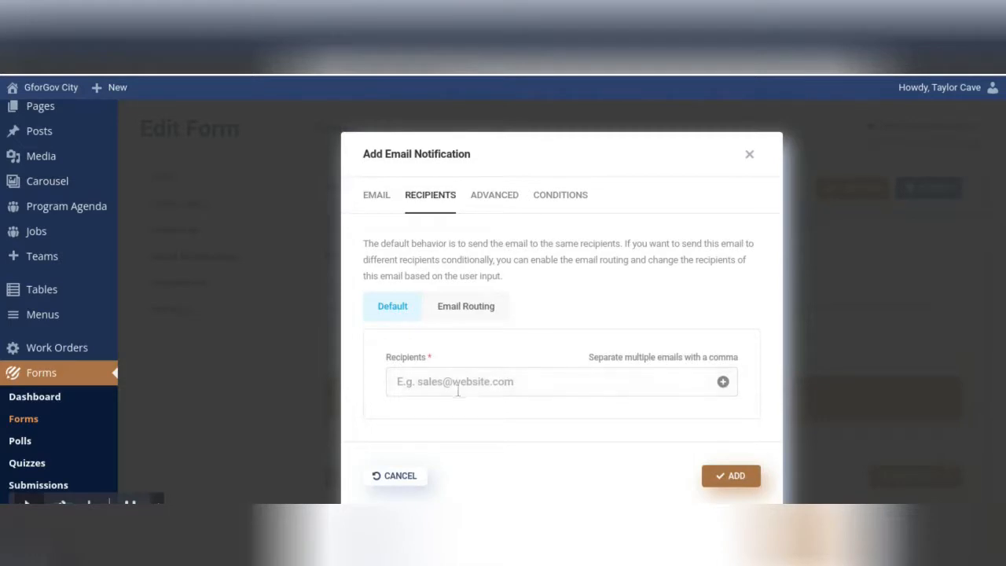
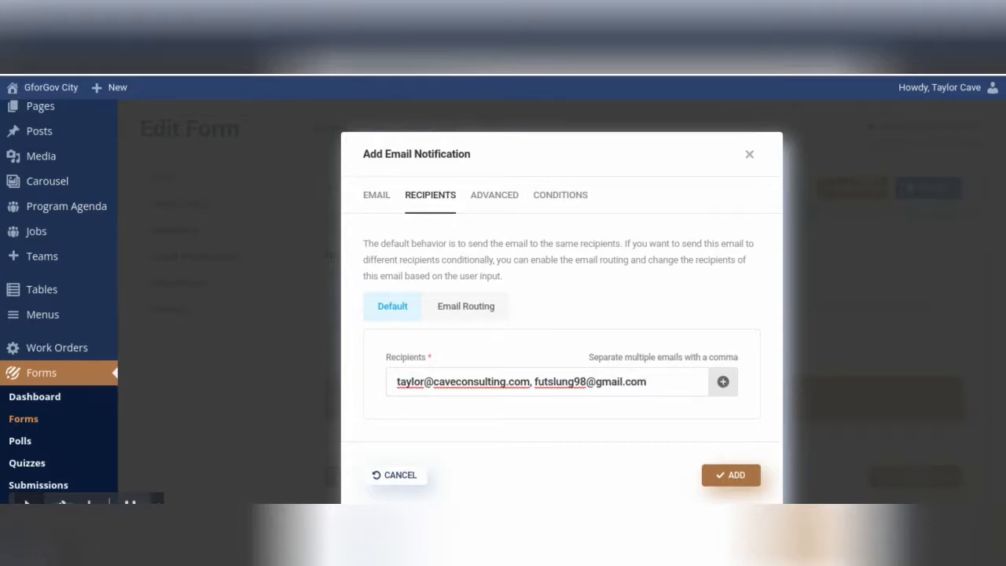
click(722, 381)
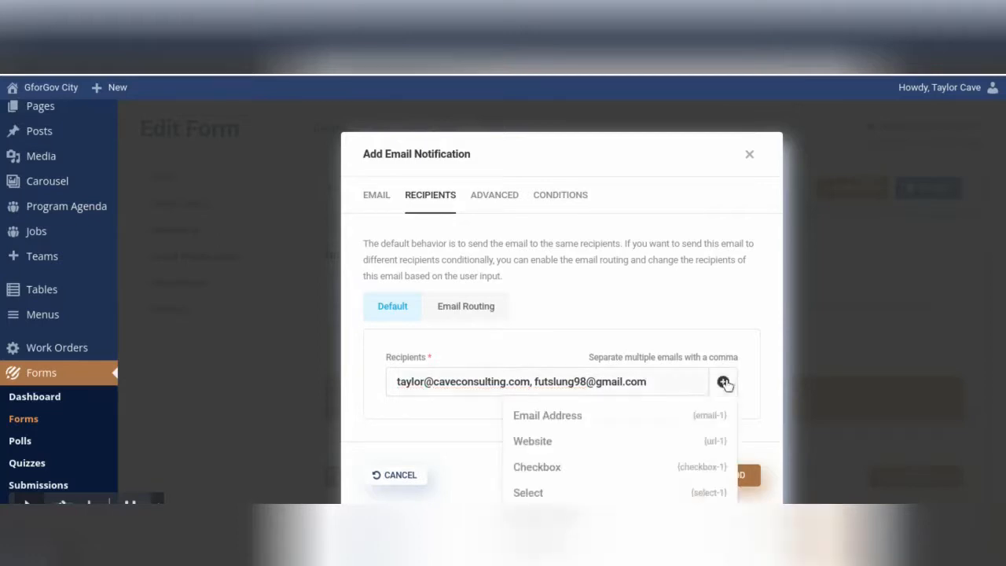
click(612, 428)
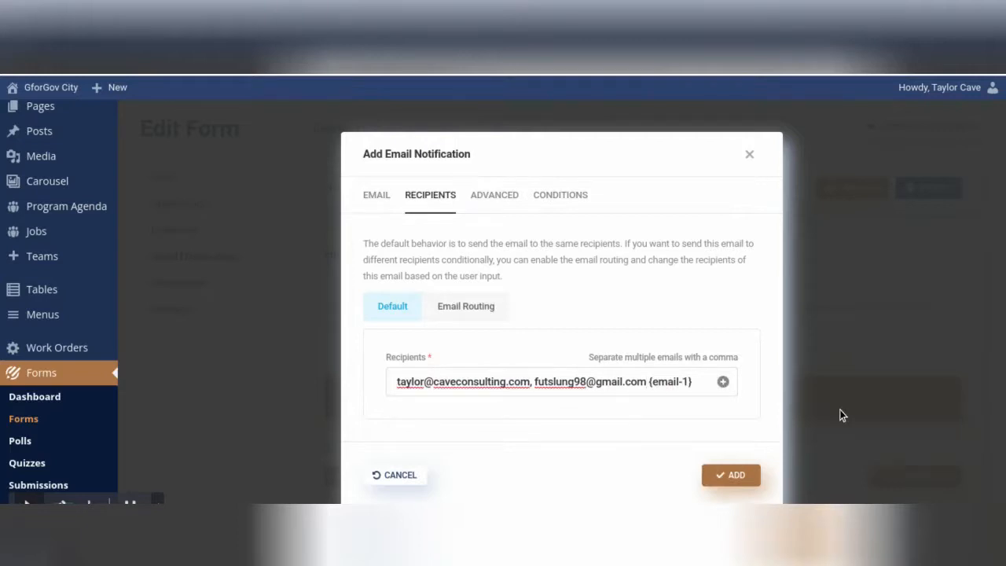
text(,)
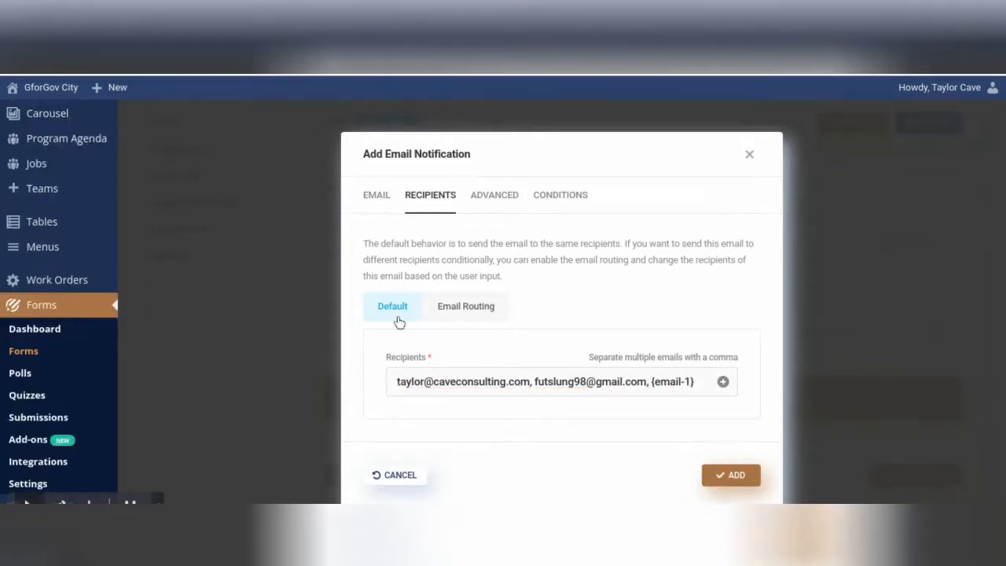
click(487, 311)
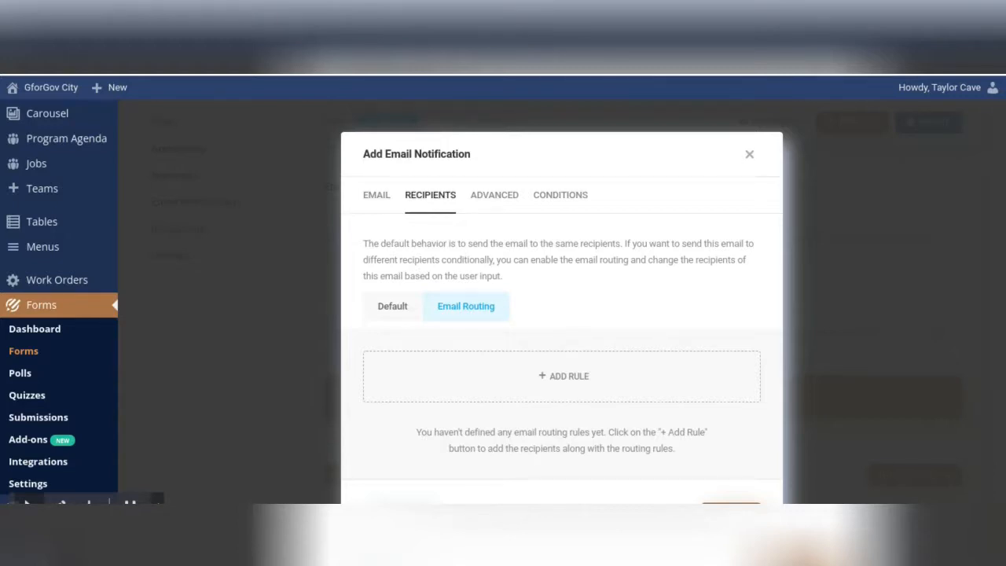
Step: Add a routing rule that sends to a Gmail recipient address
click(542, 394)
click(494, 375)
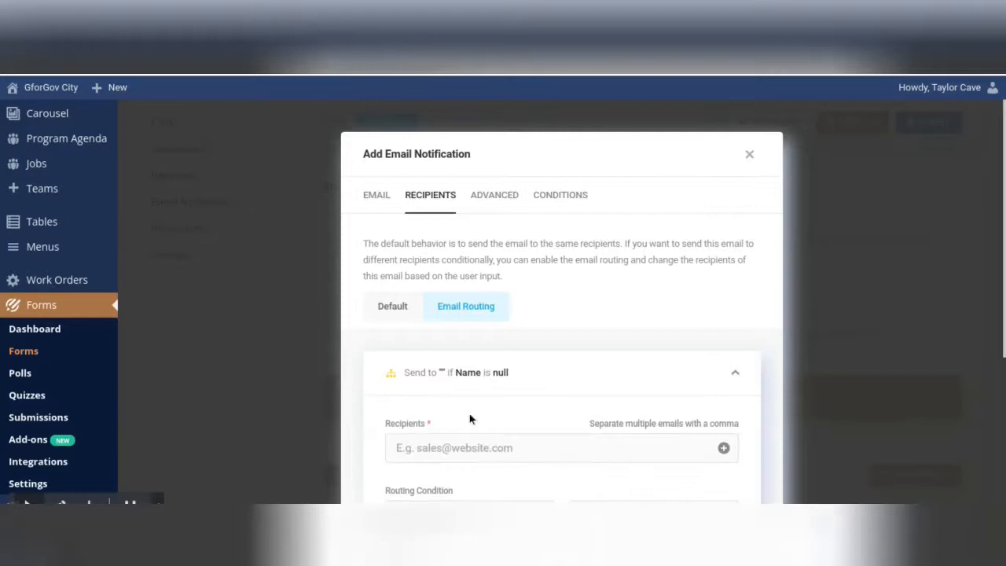
scroll(471, 412, down, 1)
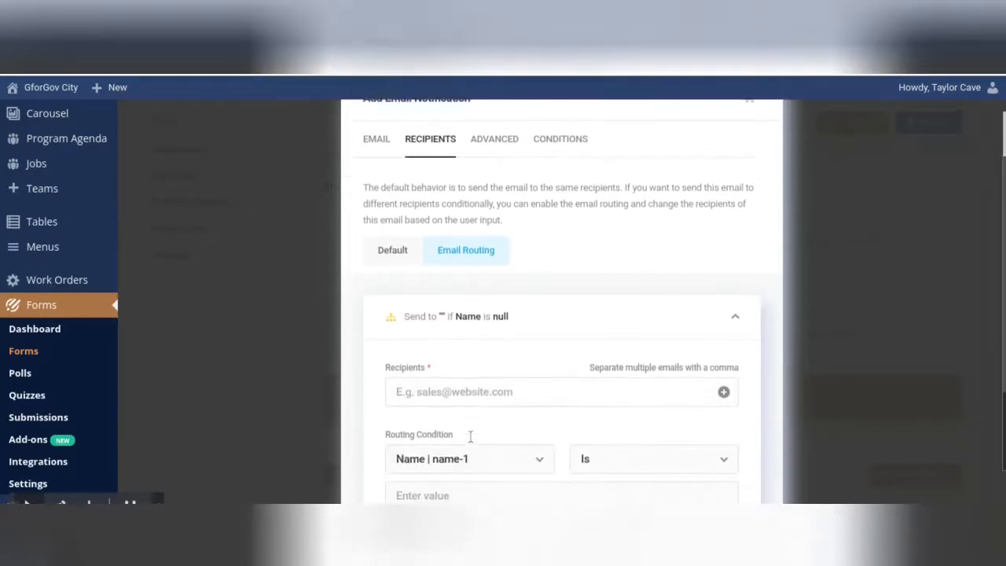
click(470, 390)
scroll(540, 425, down, 1)
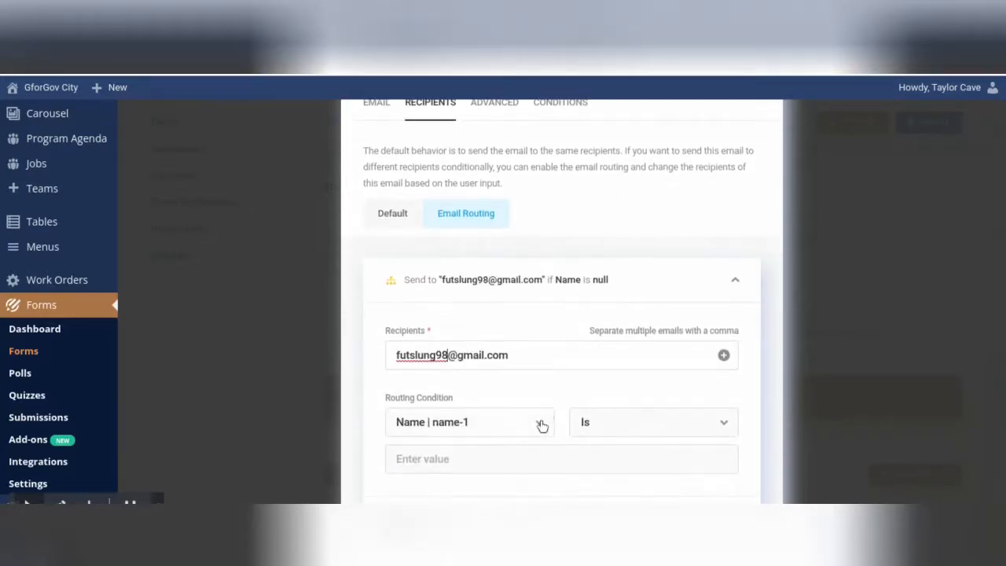
Step: Route the rule on Checkbox having Option 1, then revert recipients to Default
click(540, 425)
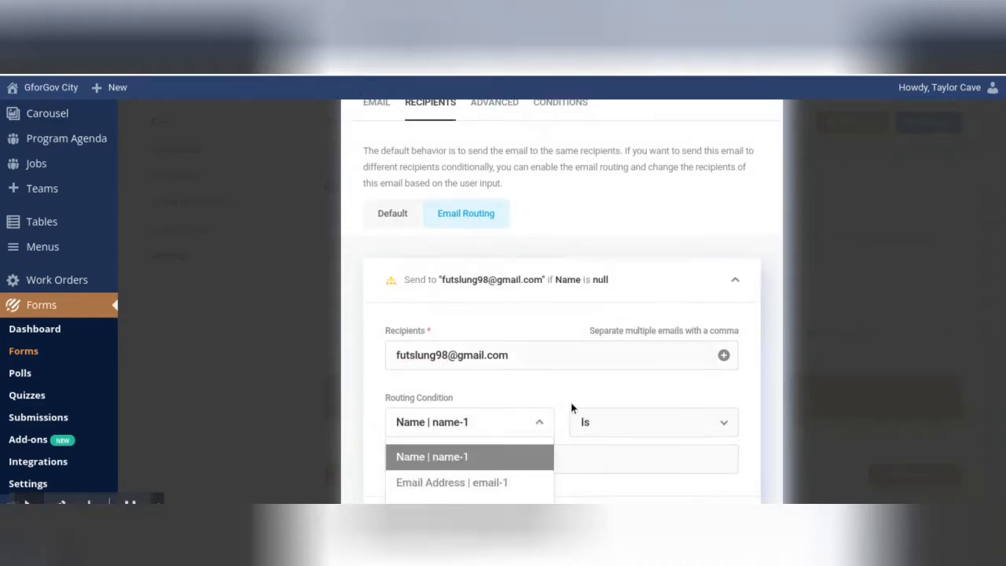
scroll(571, 406, down, 1)
scroll(488, 353, down, 5)
scroll(487, 353, up, 3)
click(471, 352)
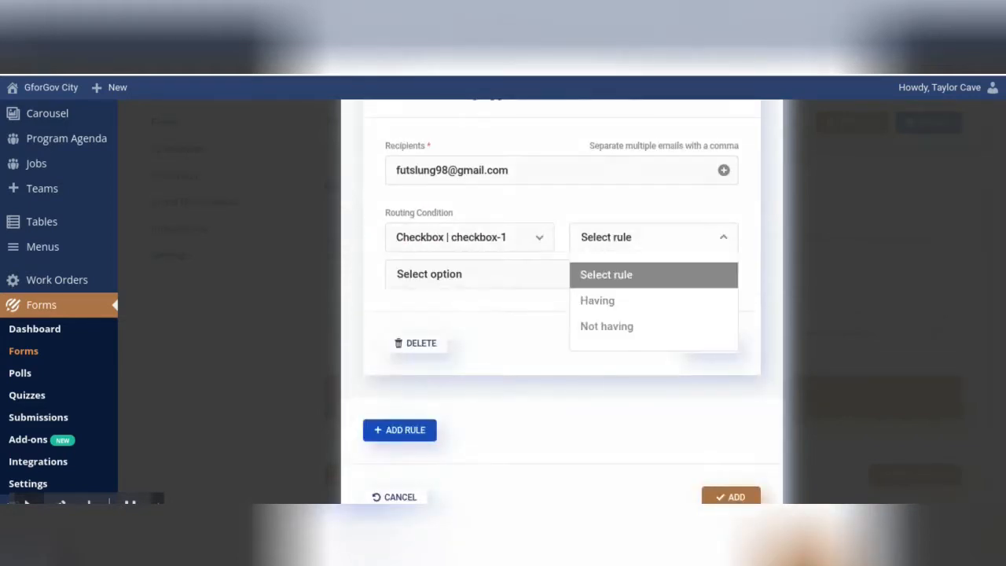
click(597, 302)
click(568, 283)
click(503, 314)
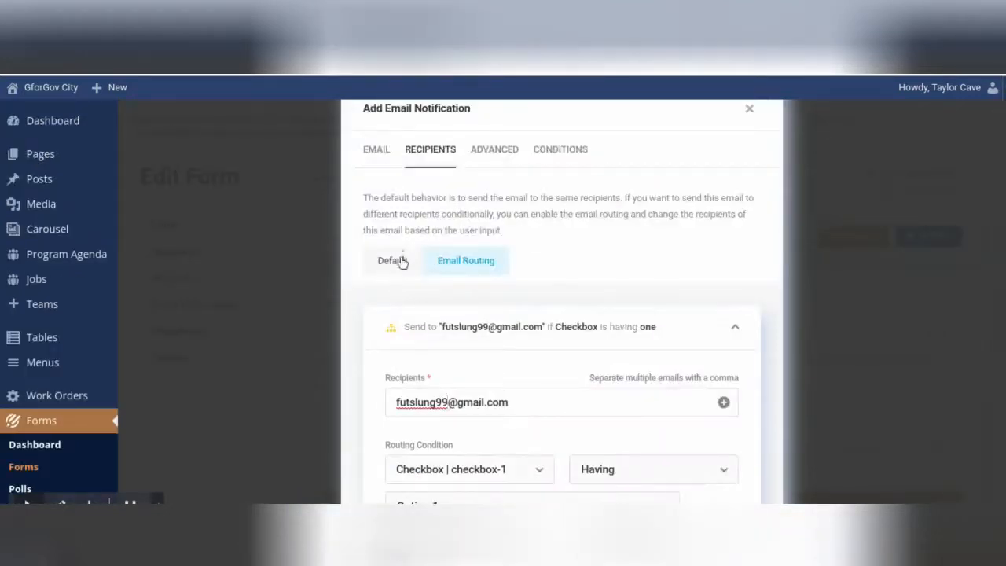
click(401, 262)
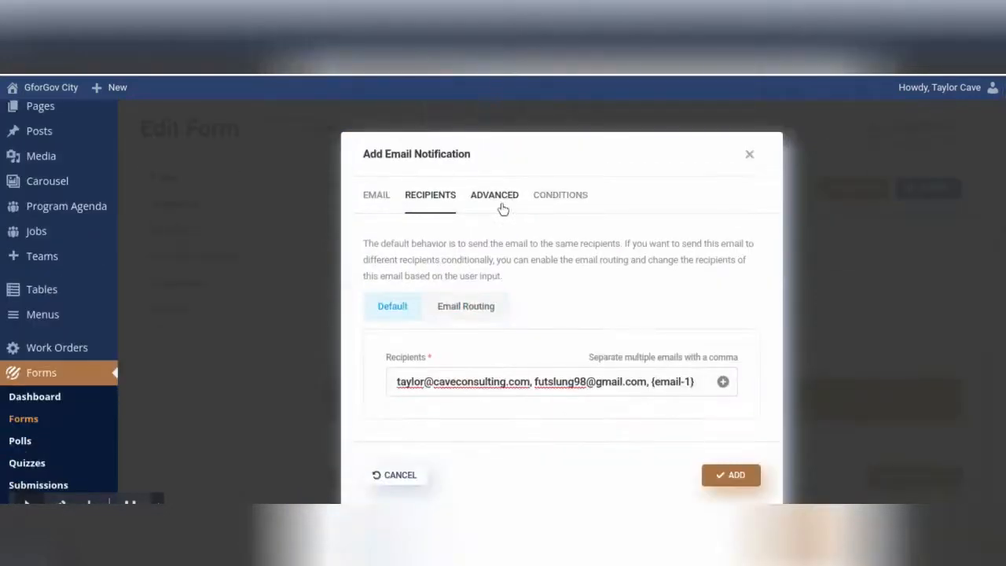
Step: In Advanced settings, enter the sender's From Name, From Email and Reply-to Email
click(503, 206)
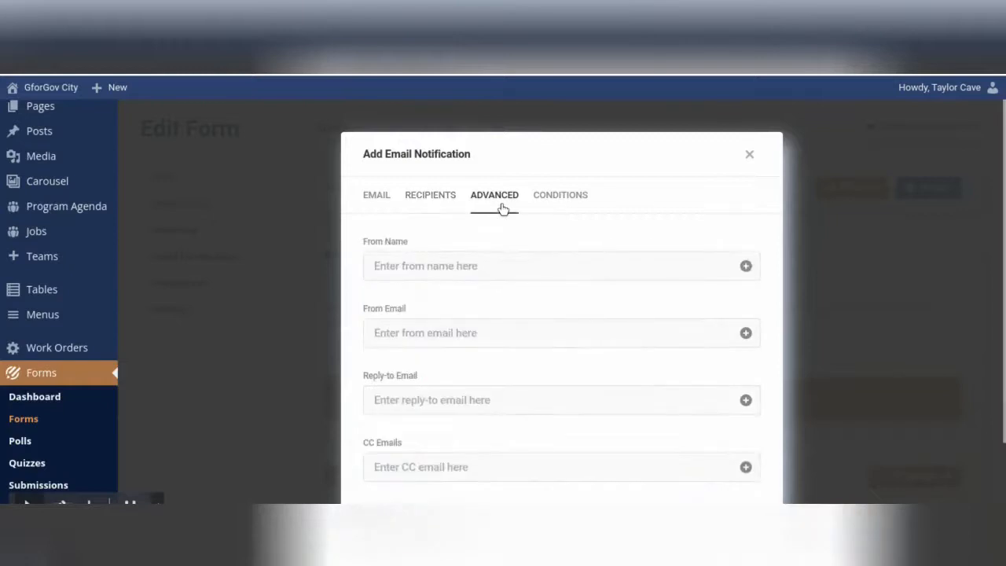
click(497, 266)
text(Taylor)
click(447, 336)
scroll(447, 396, down, 1)
click(446, 394)
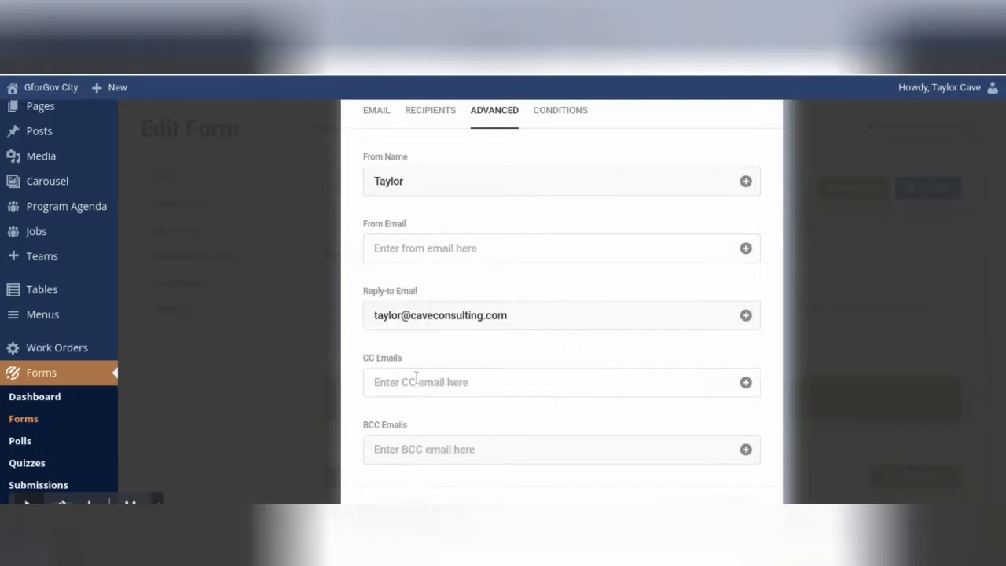
scroll(416, 379, down, 1)
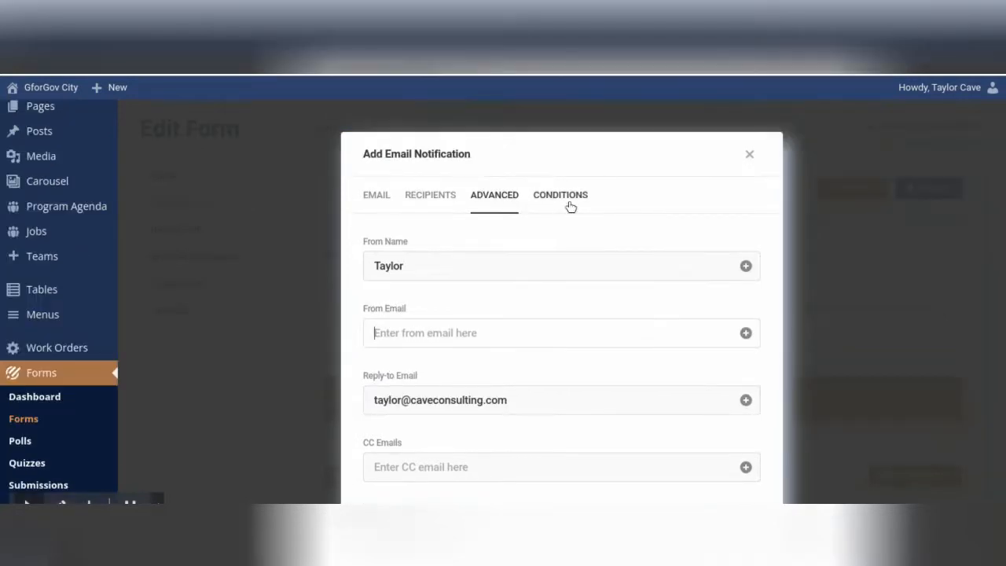
Step: Try a sending condition, leave Conditions empty, and add the notification to the form
click(570, 206)
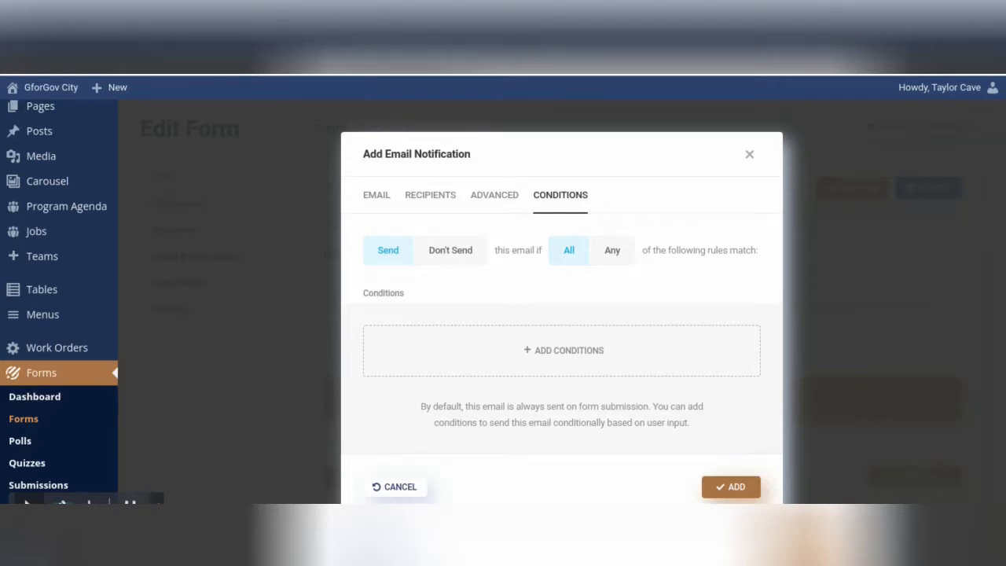
click(513, 354)
click(528, 370)
scroll(496, 404, down, 10)
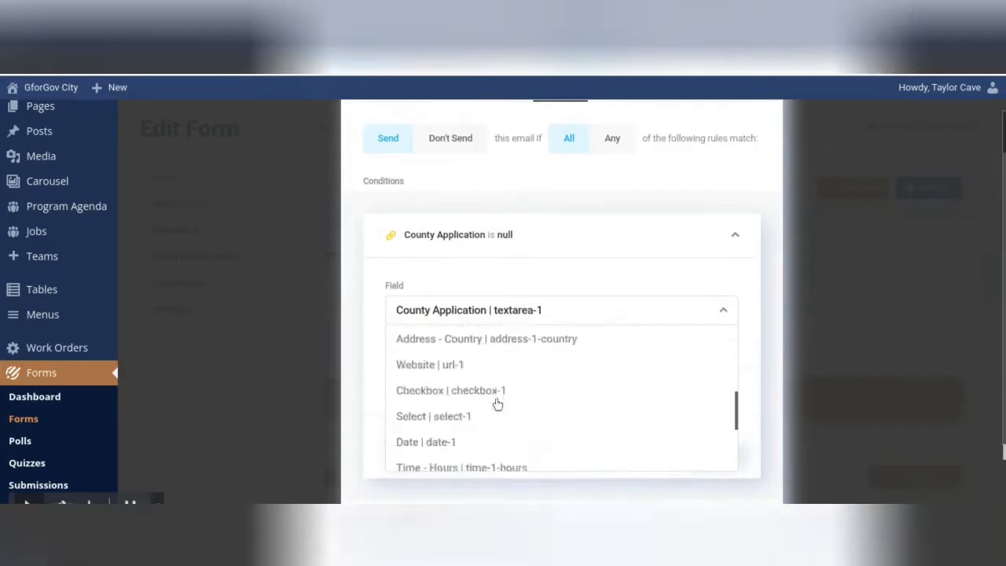
scroll(495, 314, up, 5)
click(538, 205)
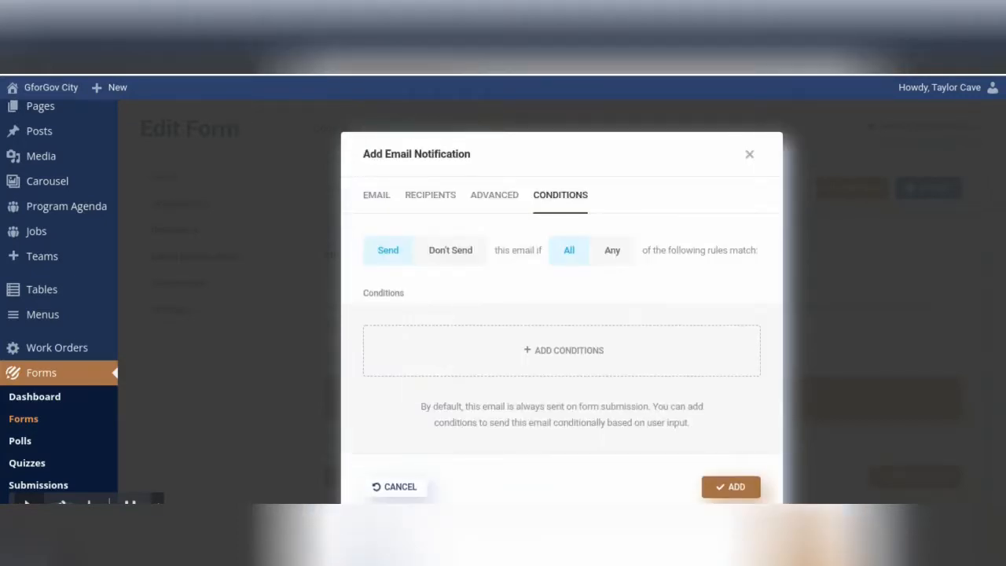
click(719, 486)
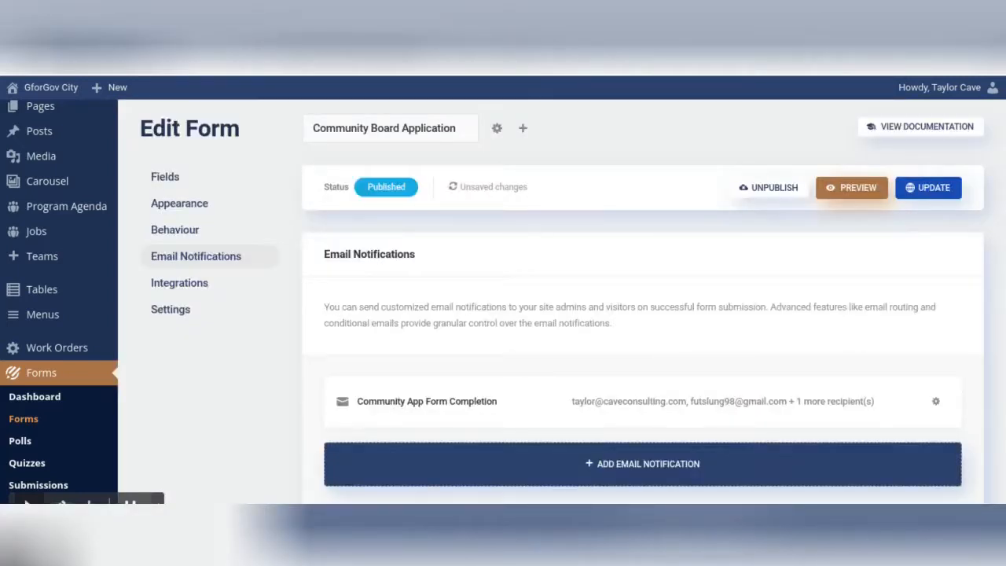
Step: Save the form, then in the preview enter a test name, email and phone number
click(932, 193)
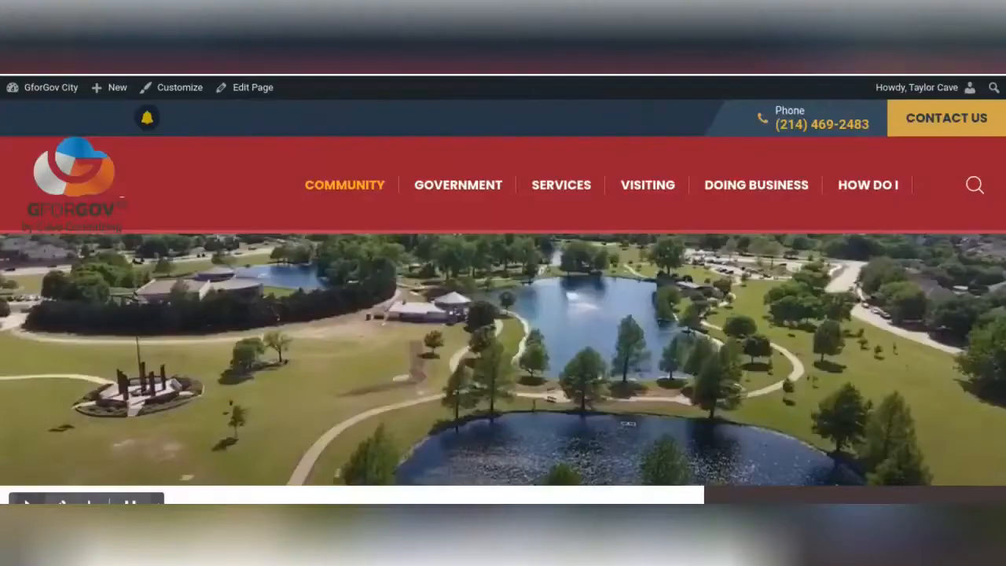
scroll(253, 191, down, 5)
click(232, 384)
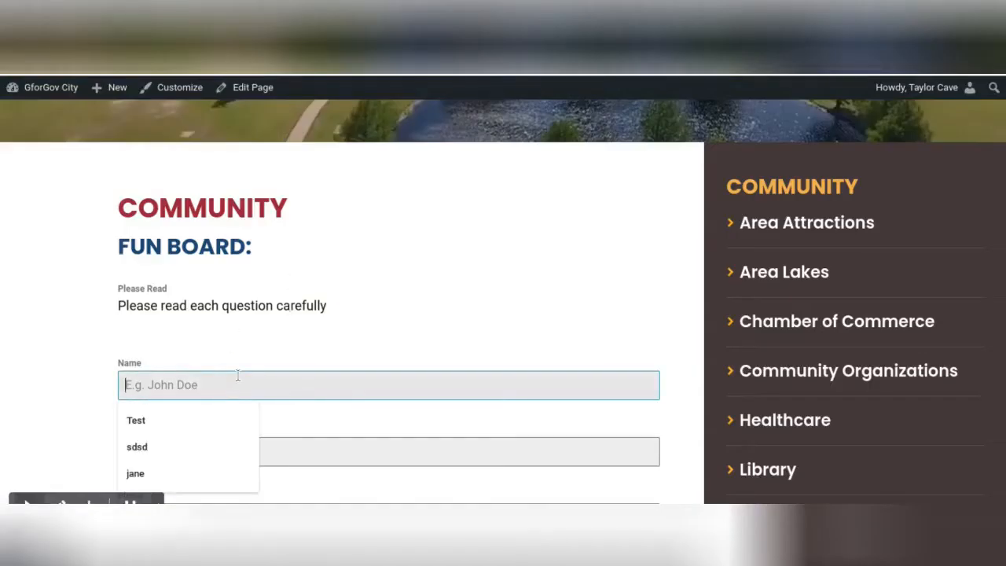
key(Tab)
click(163, 417)
click(275, 398)
Step: Enter a test street address and city, choose United States, set the time, and submit
click(274, 375)
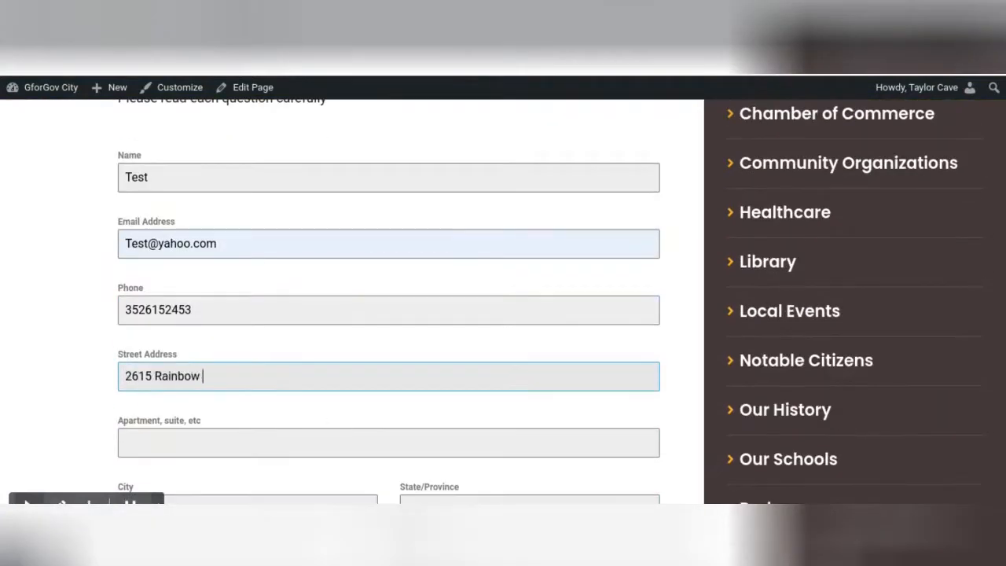
click(341, 366)
text(Sydney2637)
click(529, 436)
text(unit)
click(487, 398)
scroll(131, 388, down, 10)
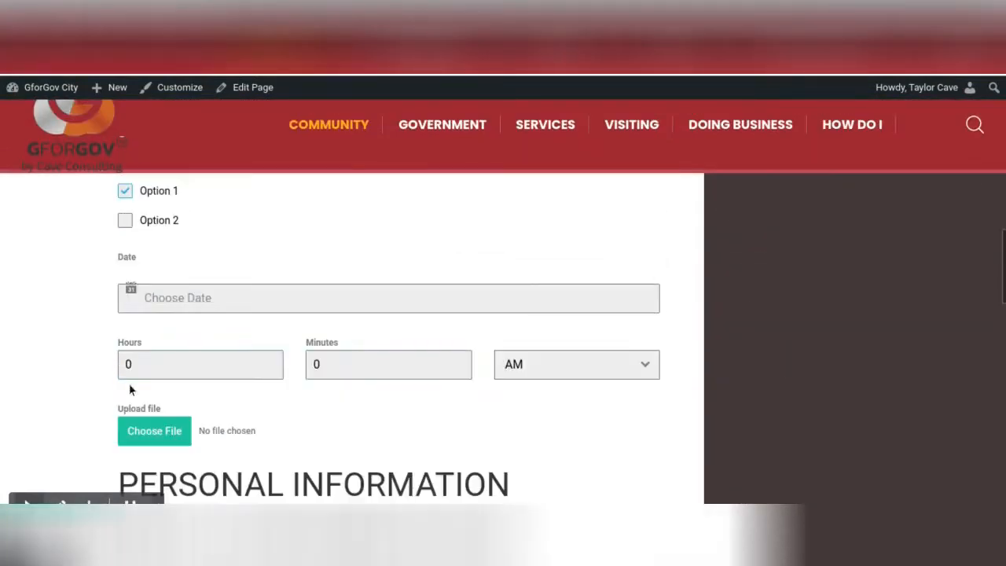
click(276, 361)
click(465, 362)
scroll(319, 330, down, 4)
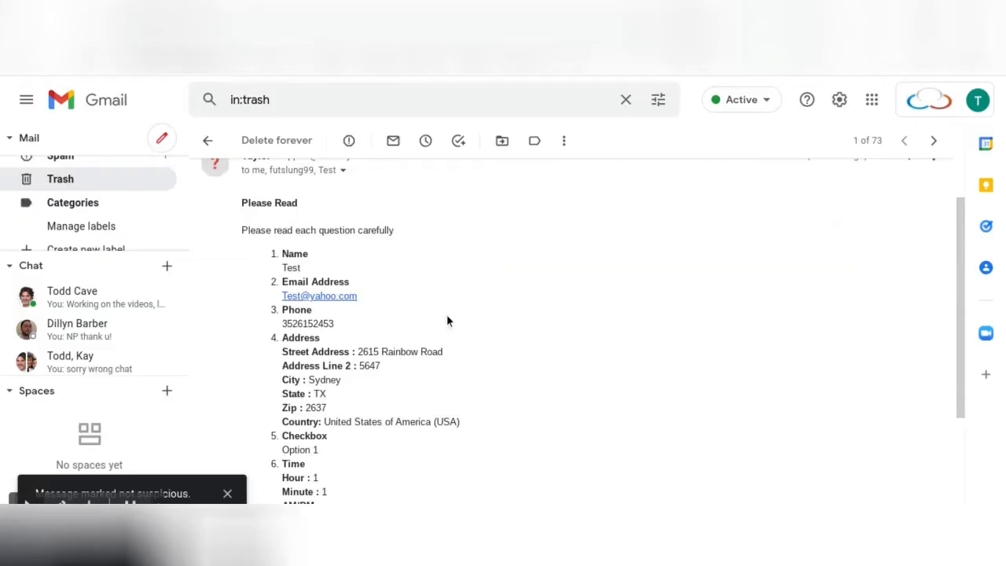
scroll(432, 283, up, 1)
scroll(422, 244, down, 4)
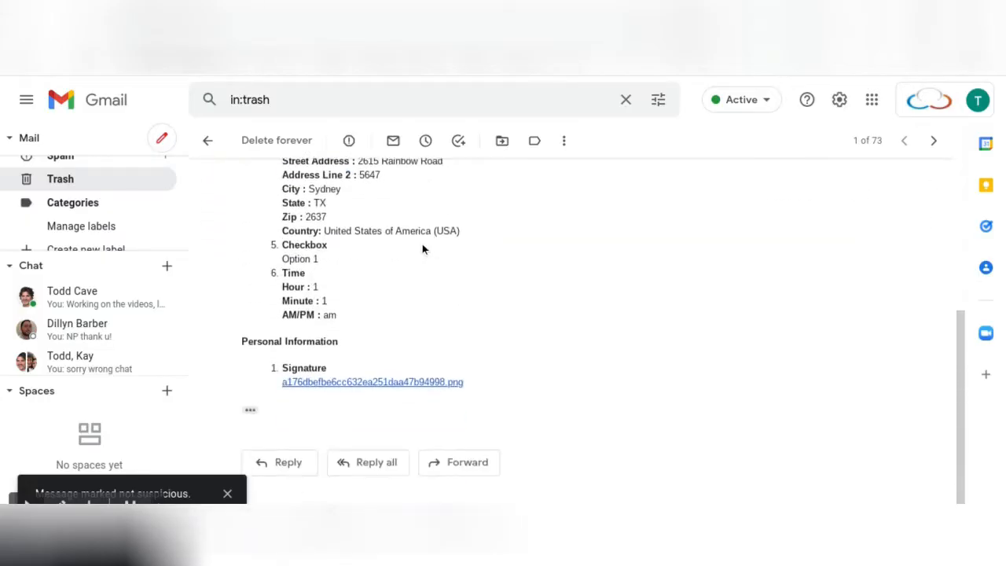